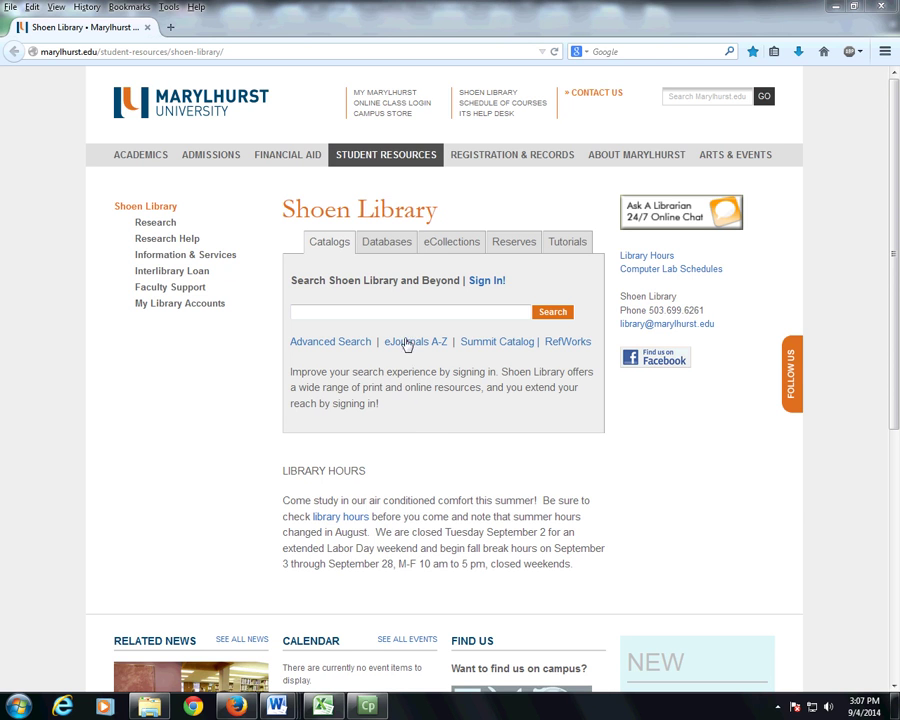
Step: Open EBSCOhost Databases from the library's featured databases and search for the exact phrase "nonprofit organizations"
left_click(389, 243)
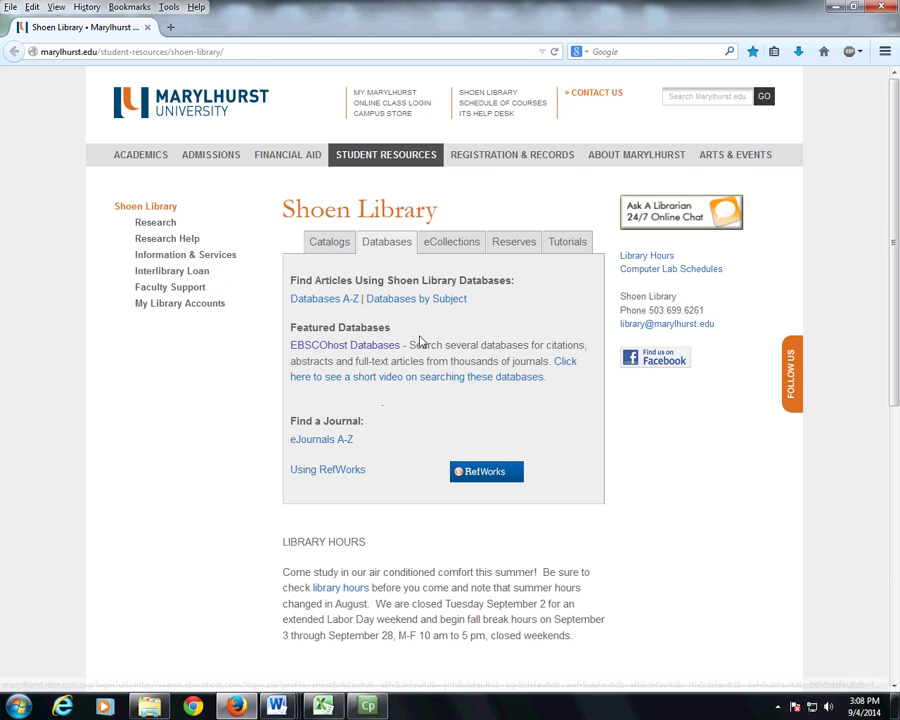
left_click(326, 346)
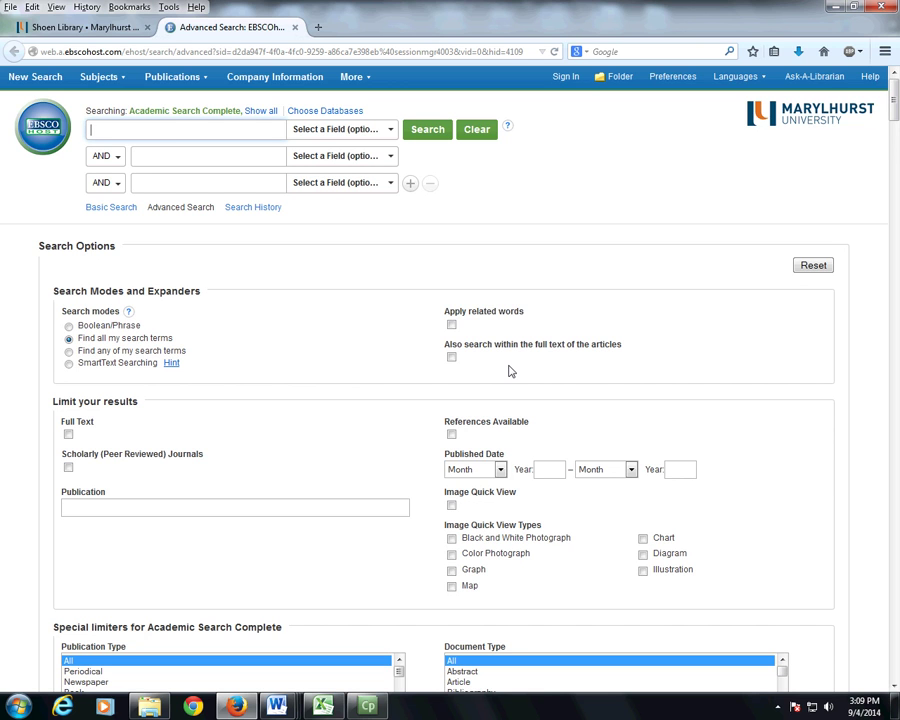
type("\"nonprofit organizations\"")
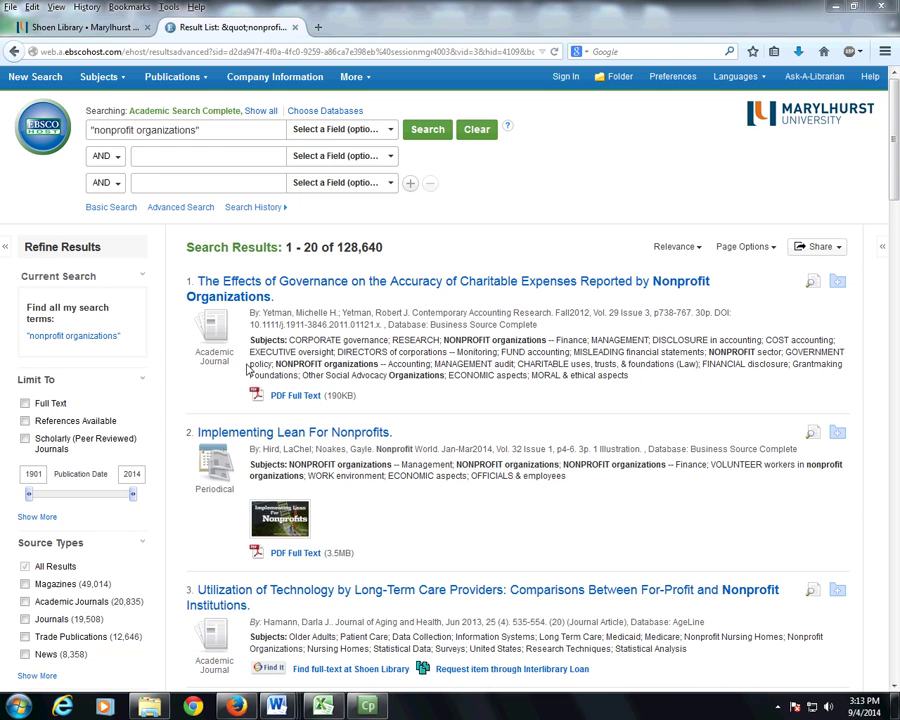
Step: Narrow the search by adding environment* as a second term combined with AND, and rerun it
left_click(195, 162)
type("environment*")
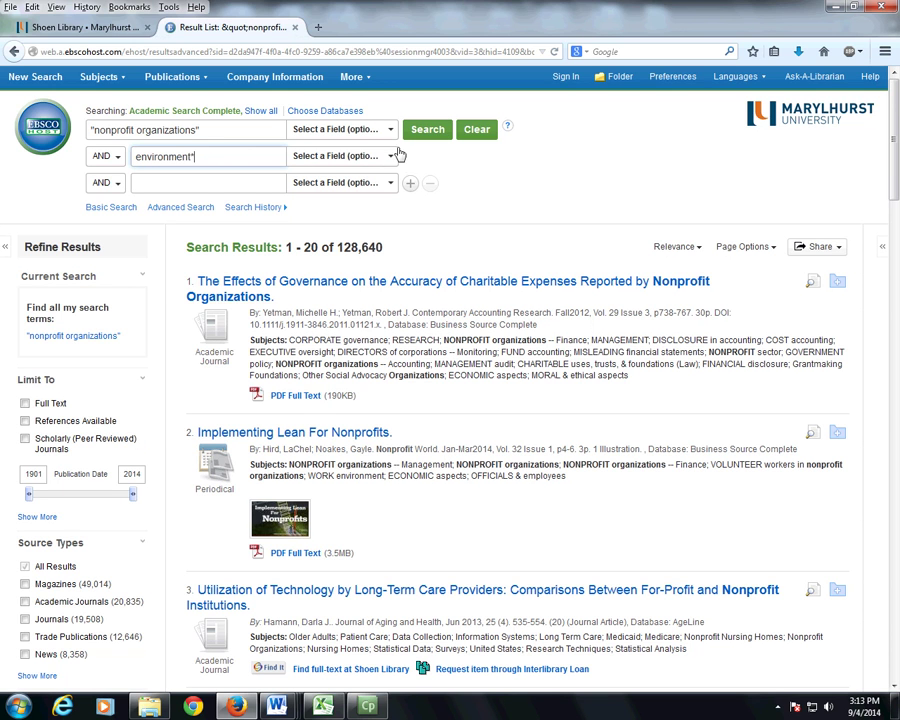
left_click(427, 131)
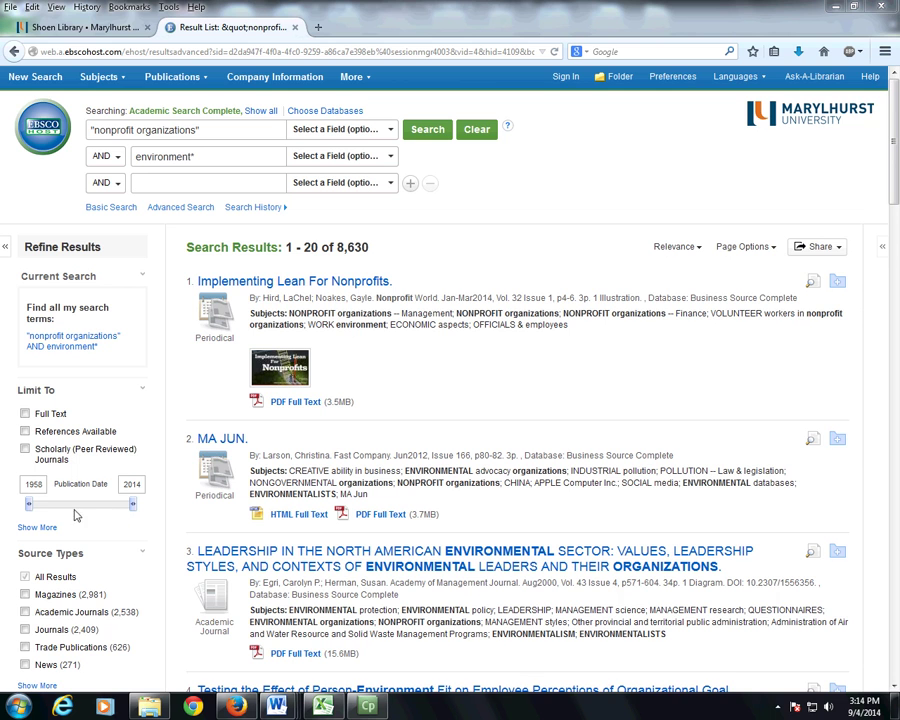
Step: Limit the results to publication dates 2012 to 2014 and to scholarly (peer reviewed) journals
left_click_drag(33, 511, 132, 513)
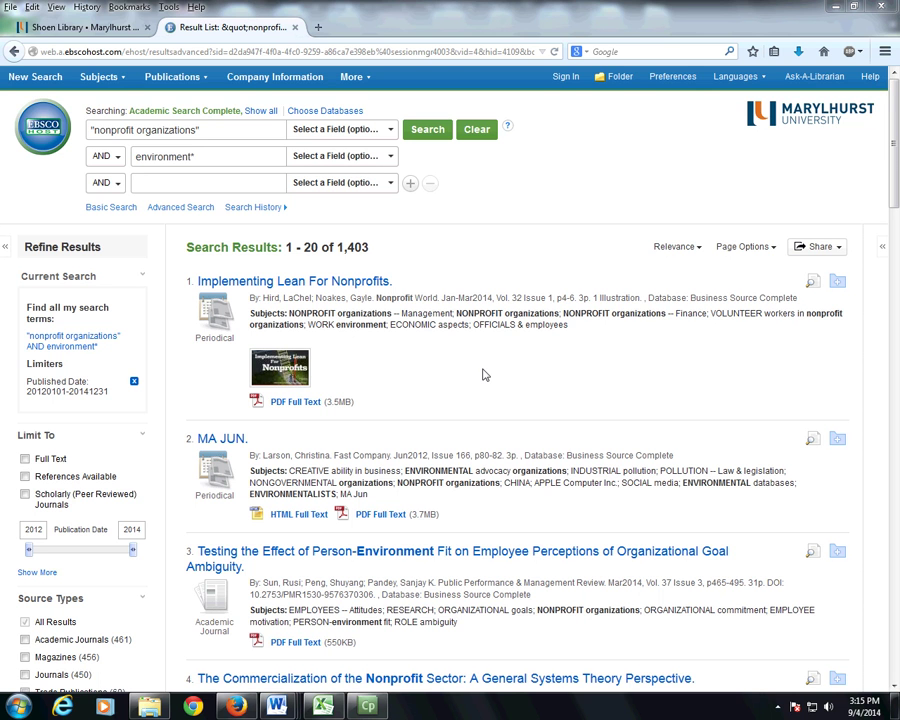
left_click_drag(892, 160, 892, 187)
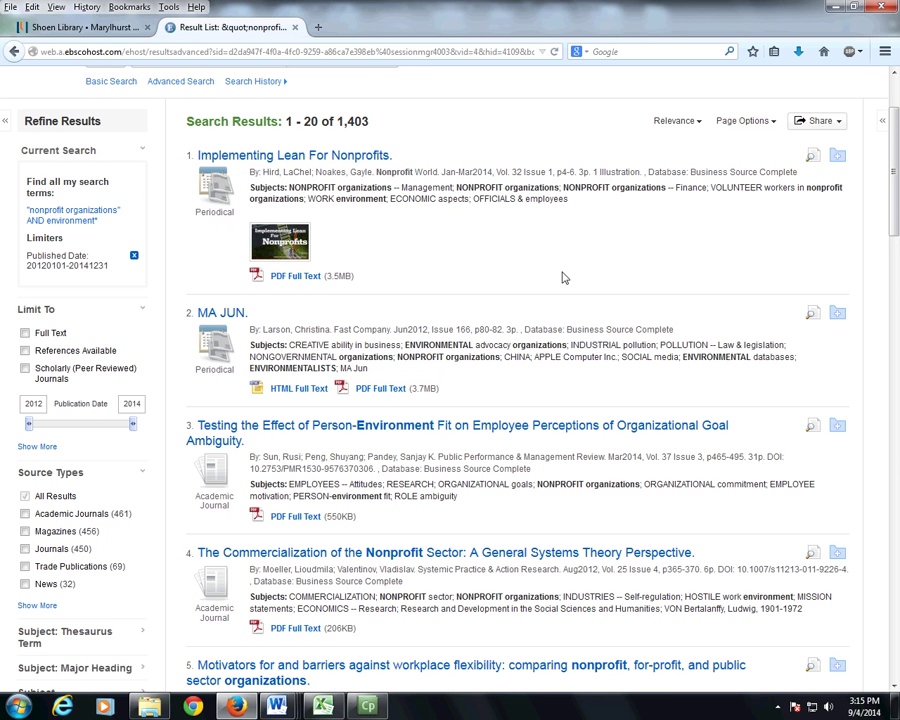
scroll(897, 205, "down", 3)
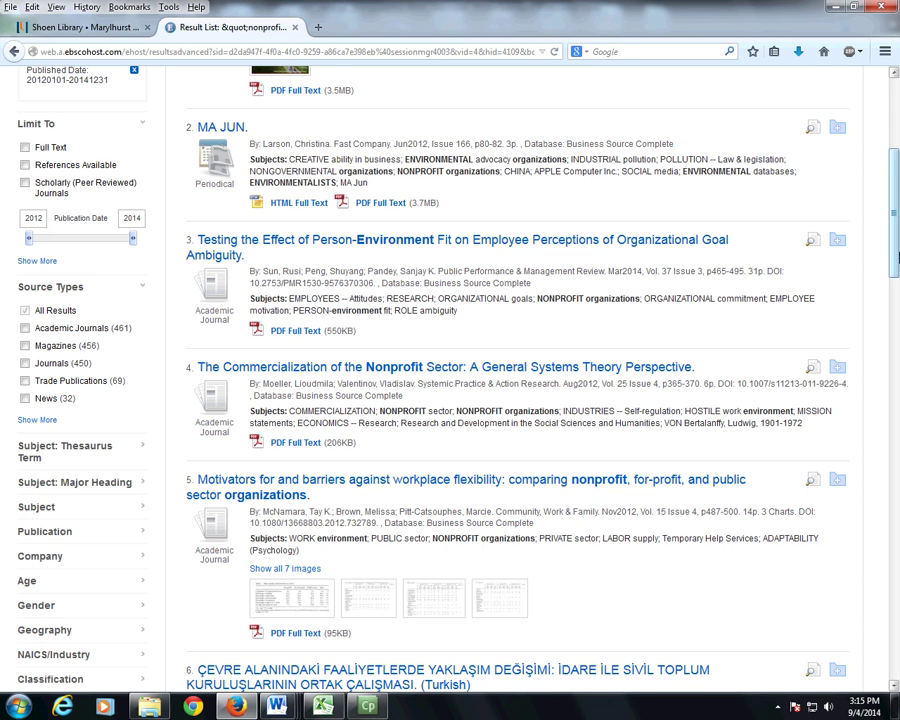
scroll(897, 225, "up", 2)
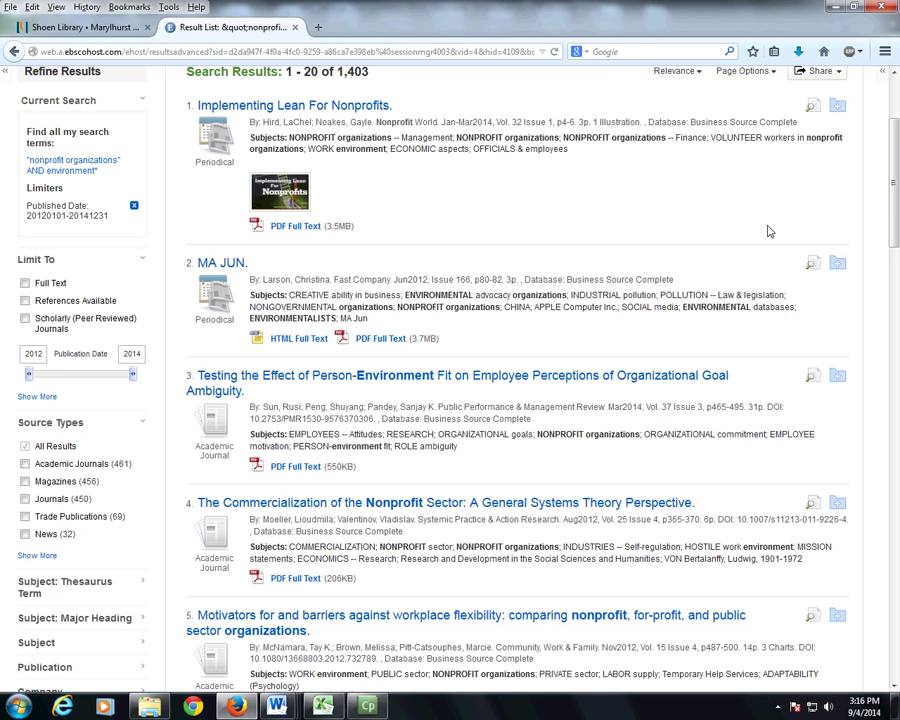
scroll(188, 372, "down", 1)
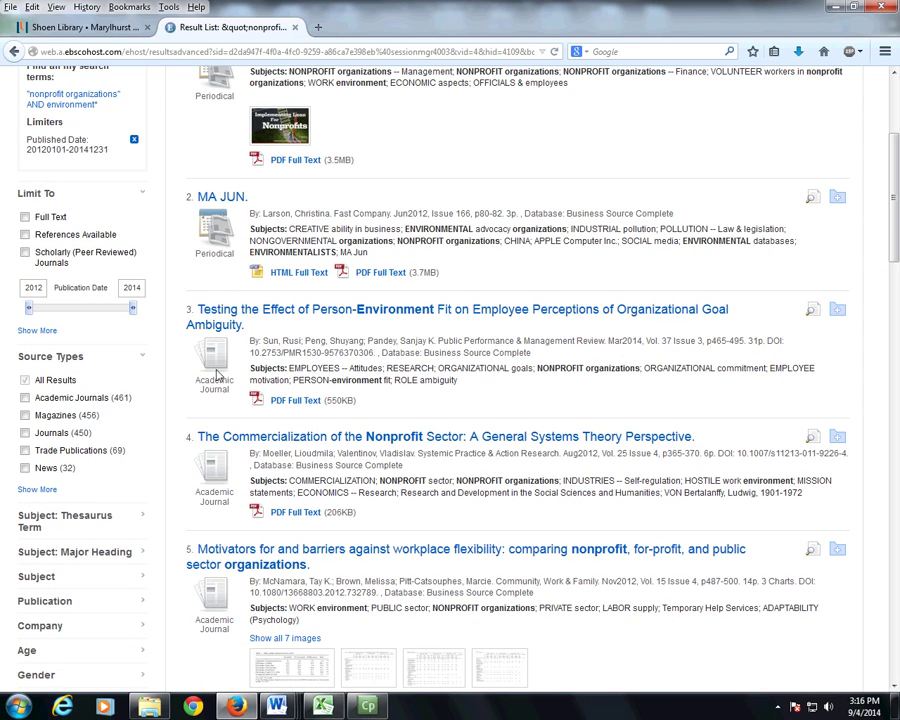
scroll(895, 248, "up", 1)
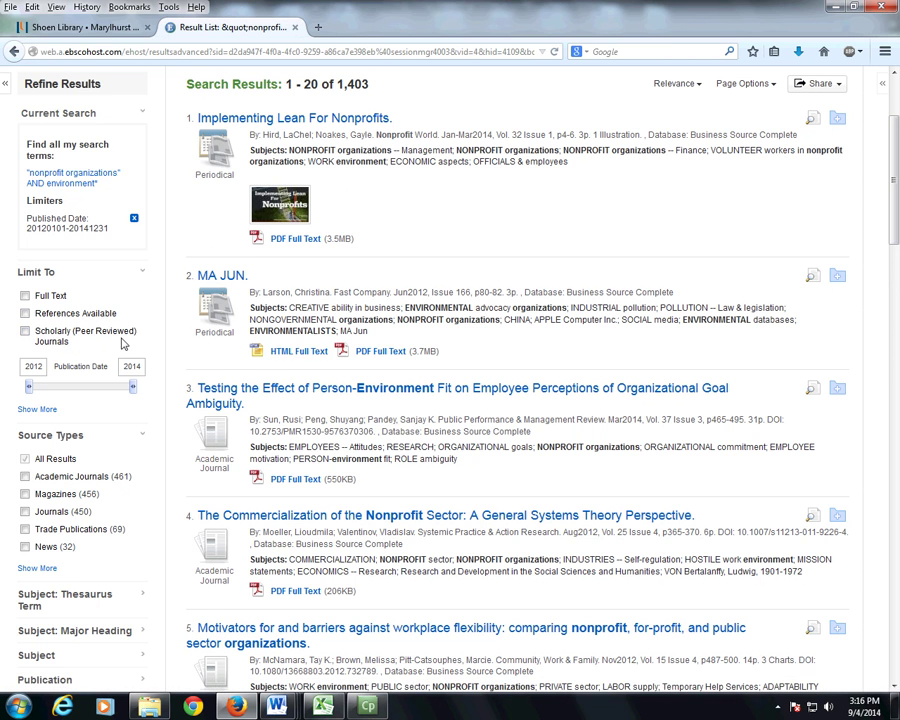
left_click(25, 332)
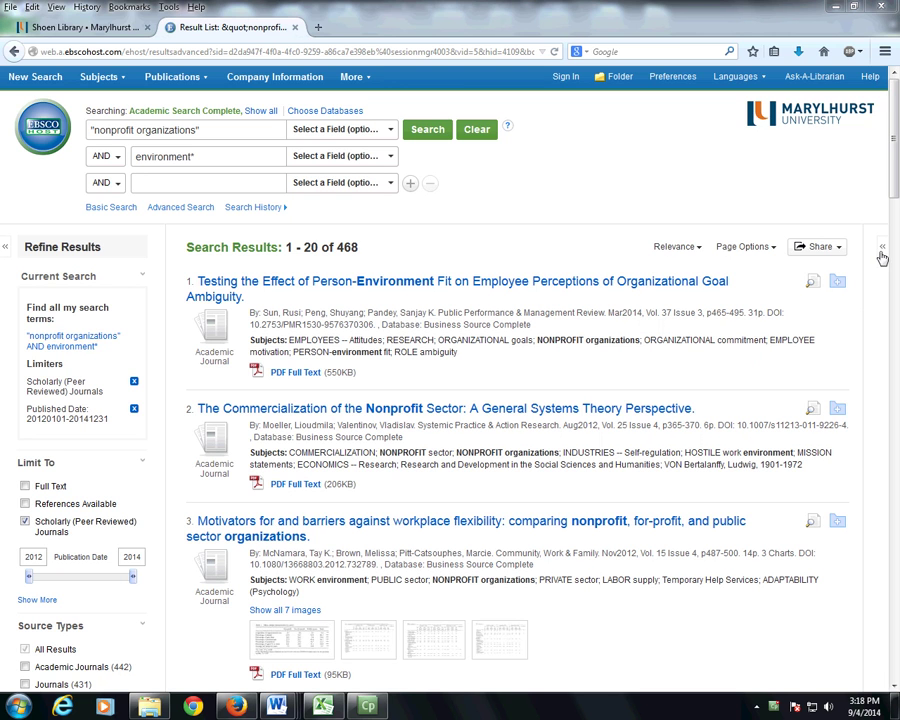
Step: Open the record for "Testing the Effect of Person-Environment Fit on Employee Perceptions of Organizational Goal Ambiguity" and review its subject terms and abstract
left_click(549, 285)
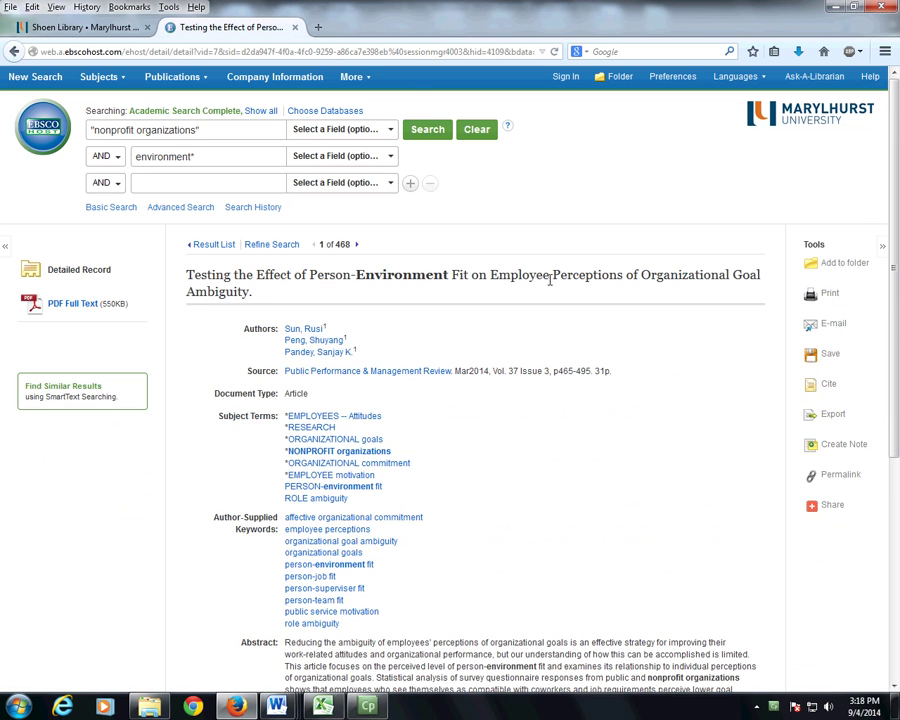
scroll(896, 250, "down", 4)
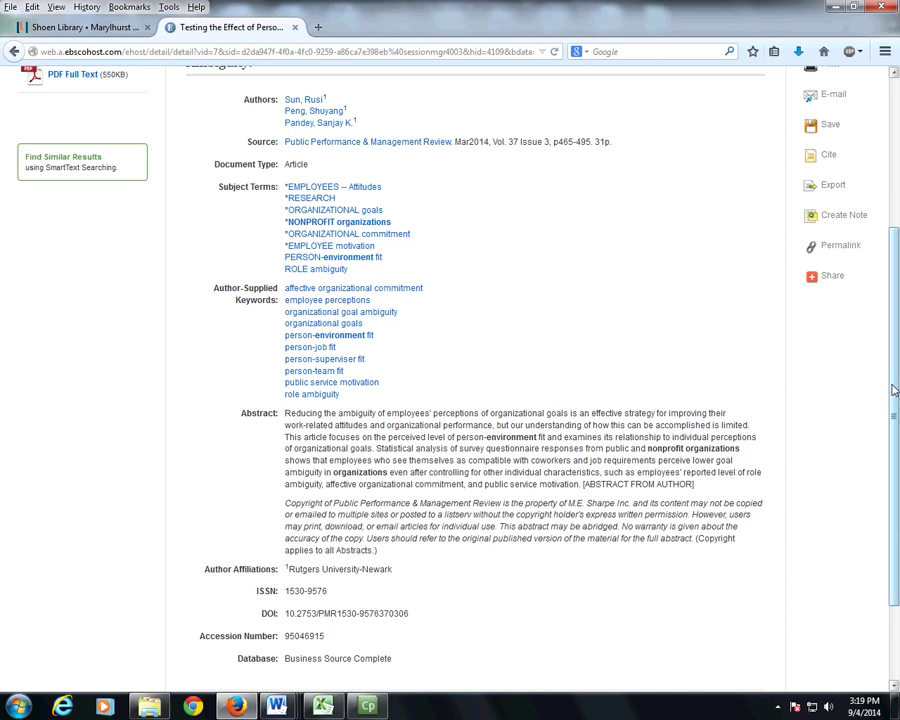
scroll(897, 348, "up", 1)
scroll(897, 348, "up", 1)
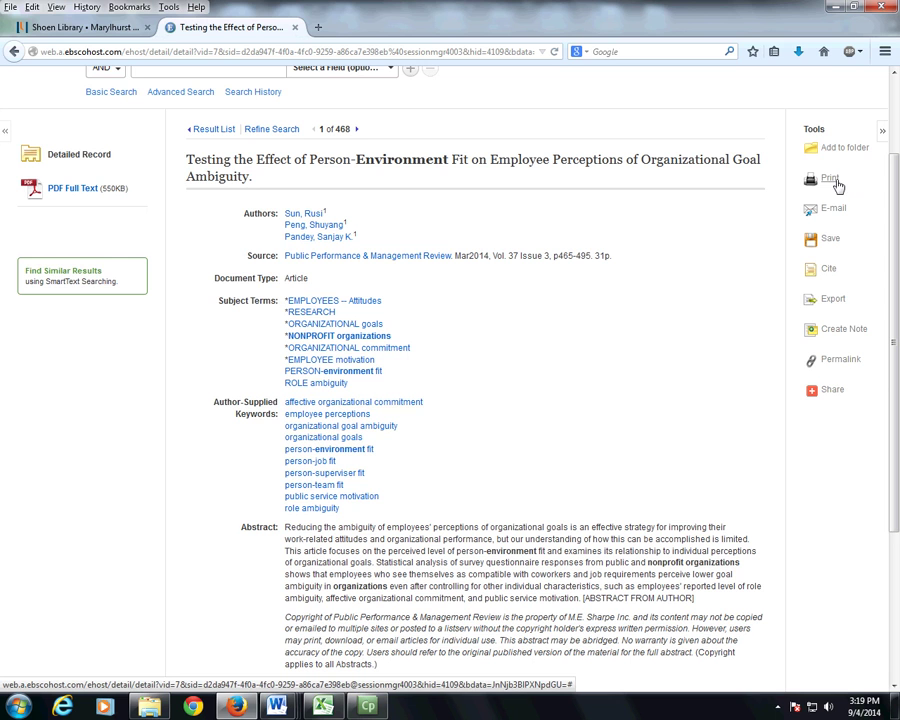
Step: Display the article's citation formats and examine the APA reference among the listed styles
left_click(830, 272)
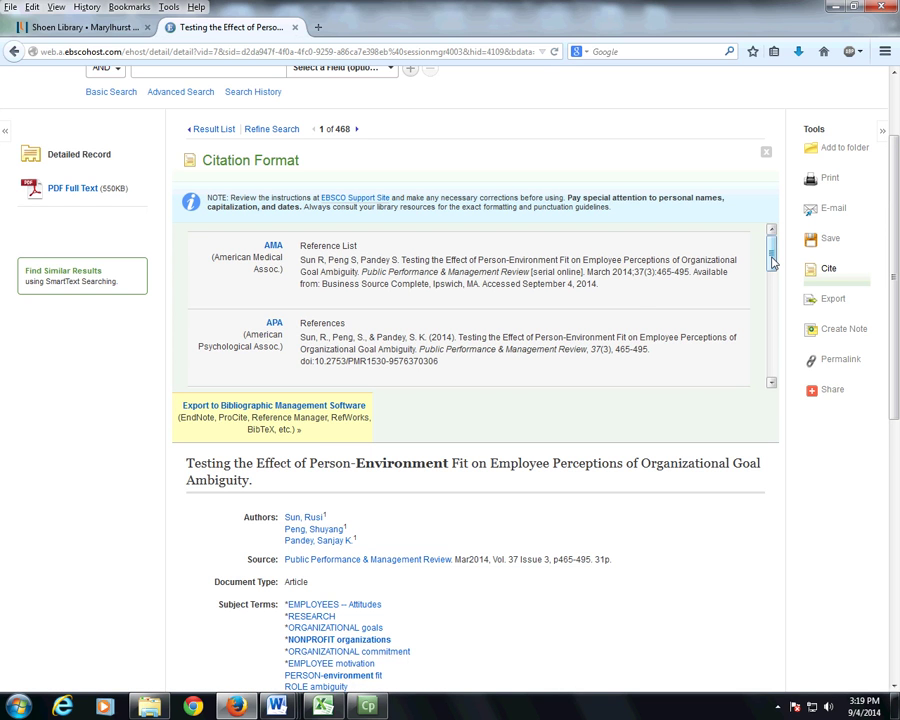
scroll(543, 265, "down", 1)
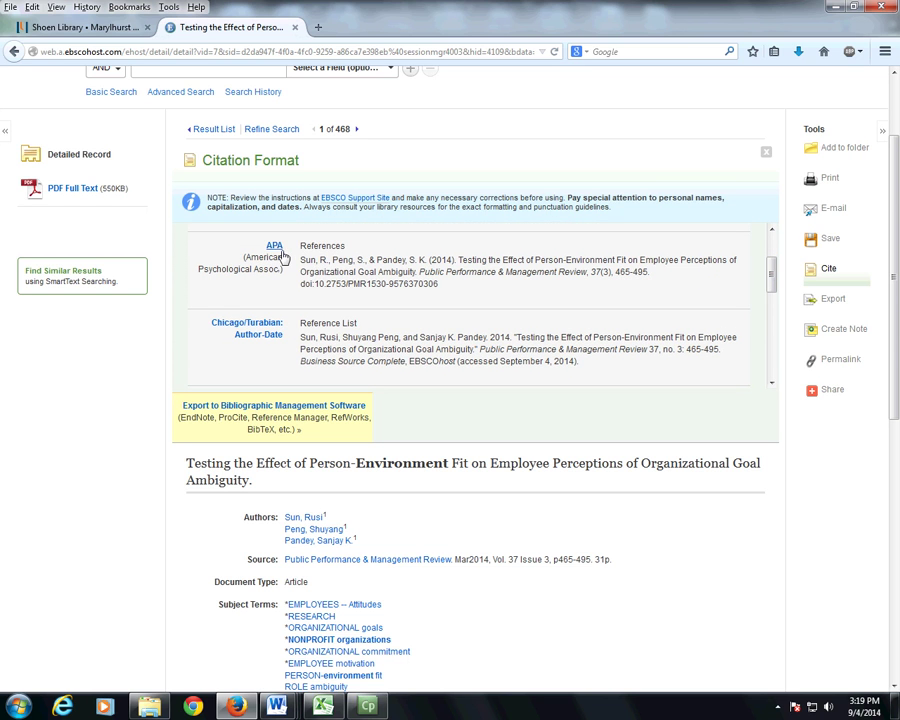
left_click_drag(769, 275, 697, 313)
left_click_drag(775, 340, 783, 287)
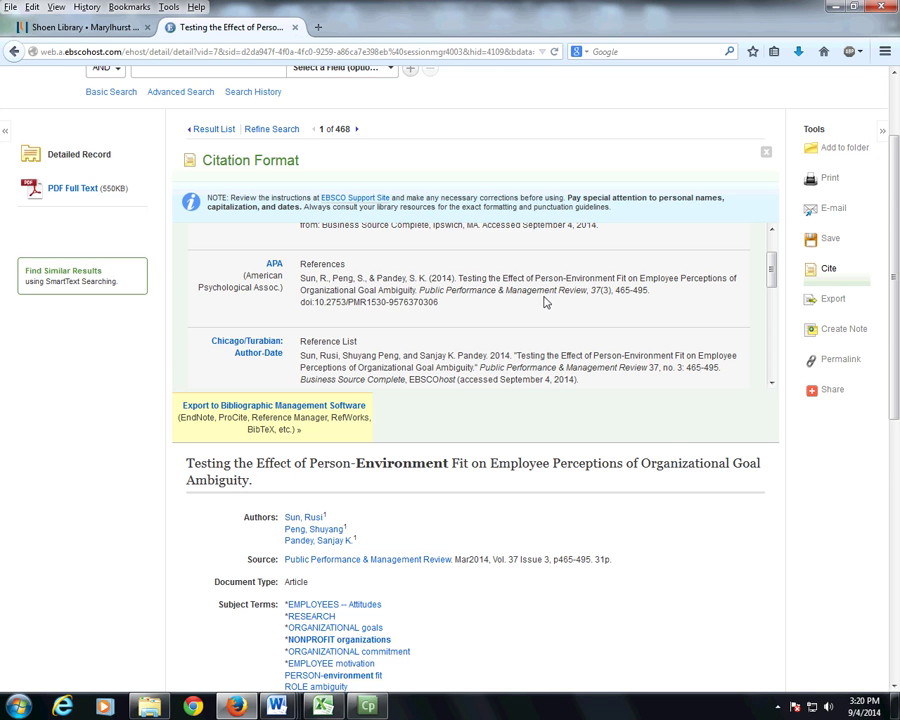
scroll(527, 290, "up", 2)
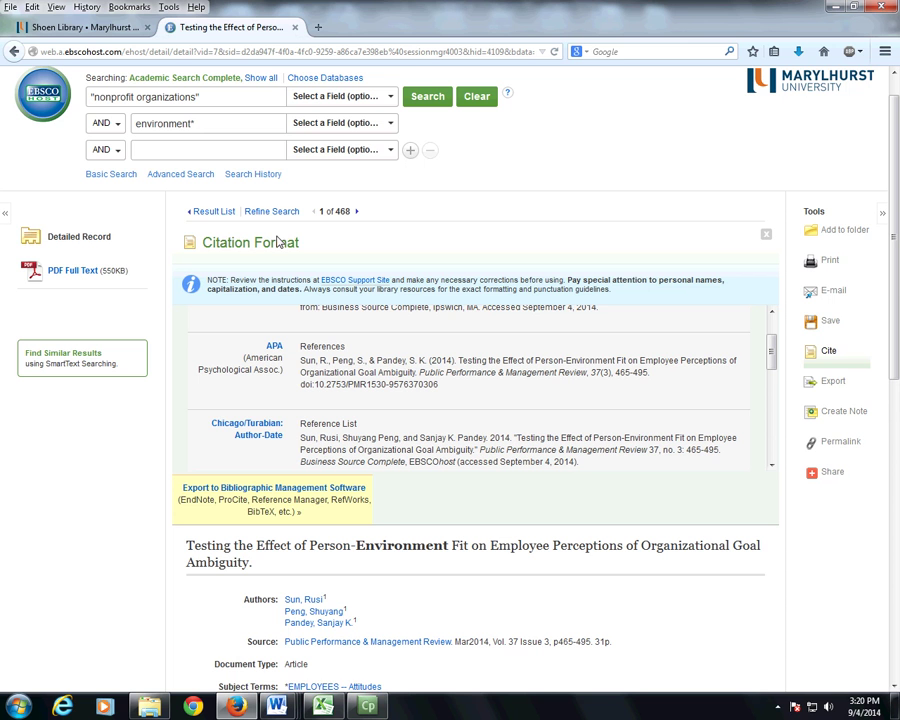
Step: Return to the result list, check full-text availability at Shoen Library for "Nonprofit Human Services", and close the availability page
left_click(213, 215)
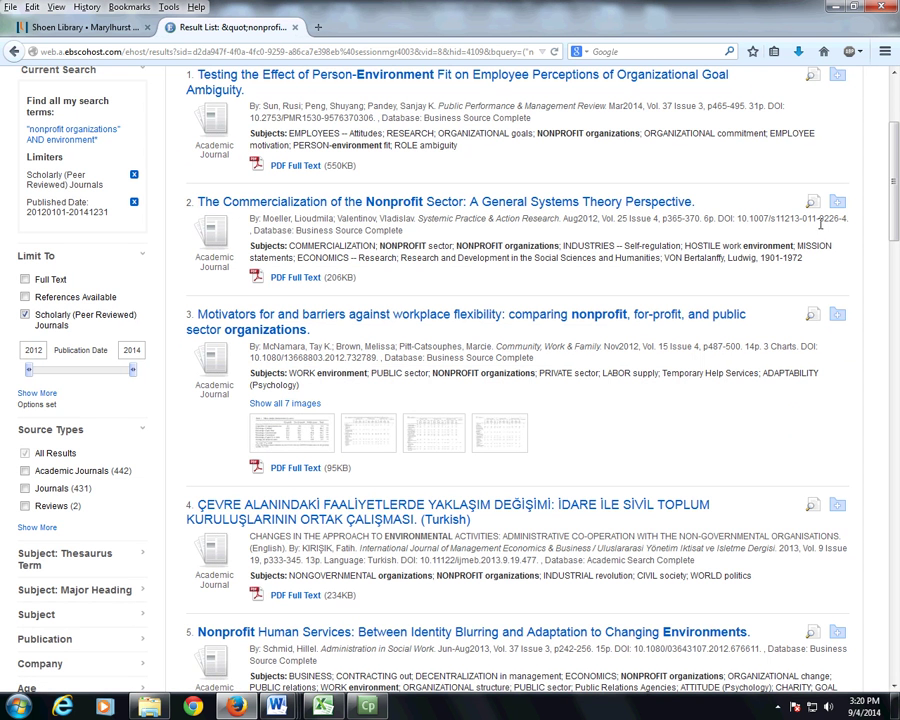
left_click_drag(896, 226, 896, 217)
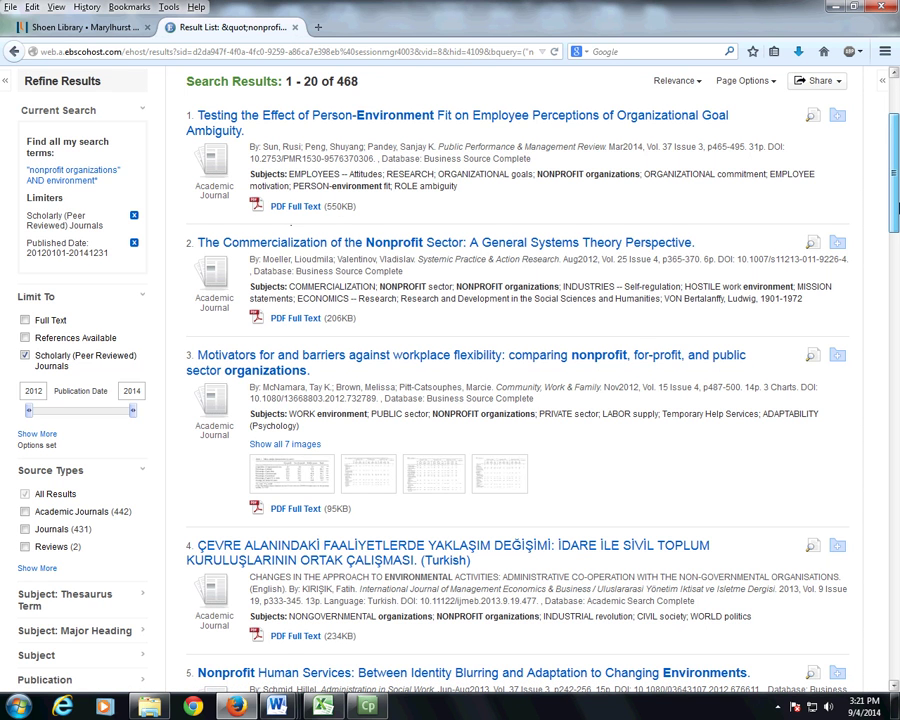
left_click_drag(897, 208, 897, 278)
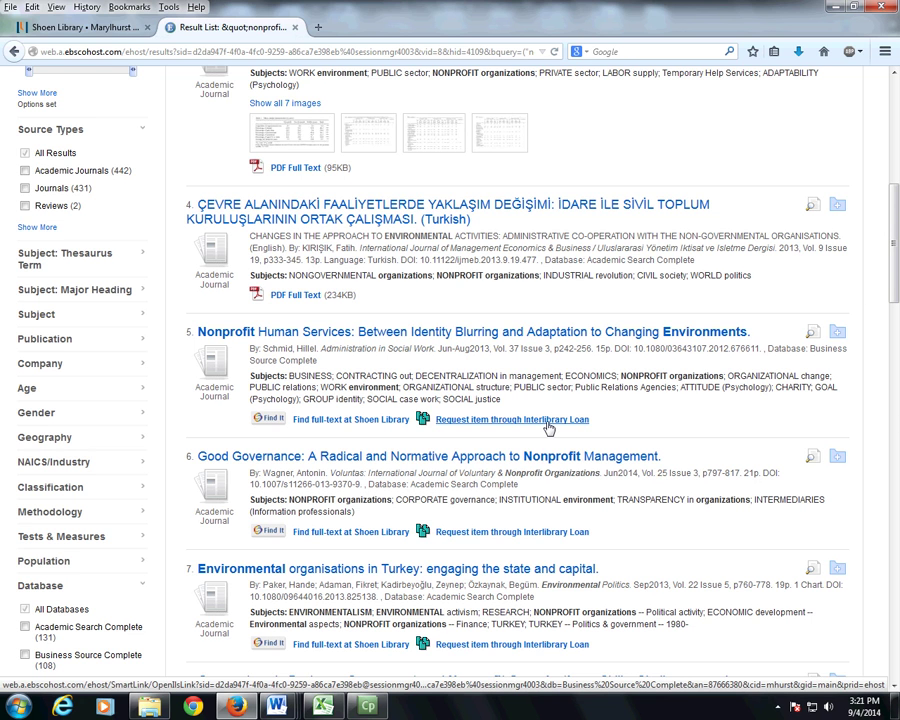
left_click(356, 420)
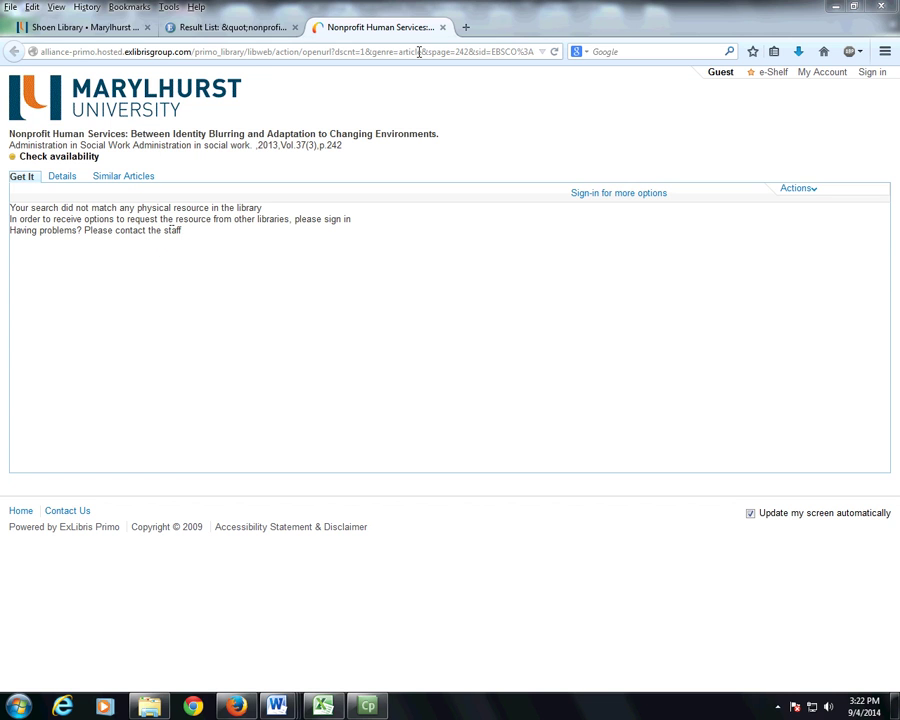
left_click(443, 28)
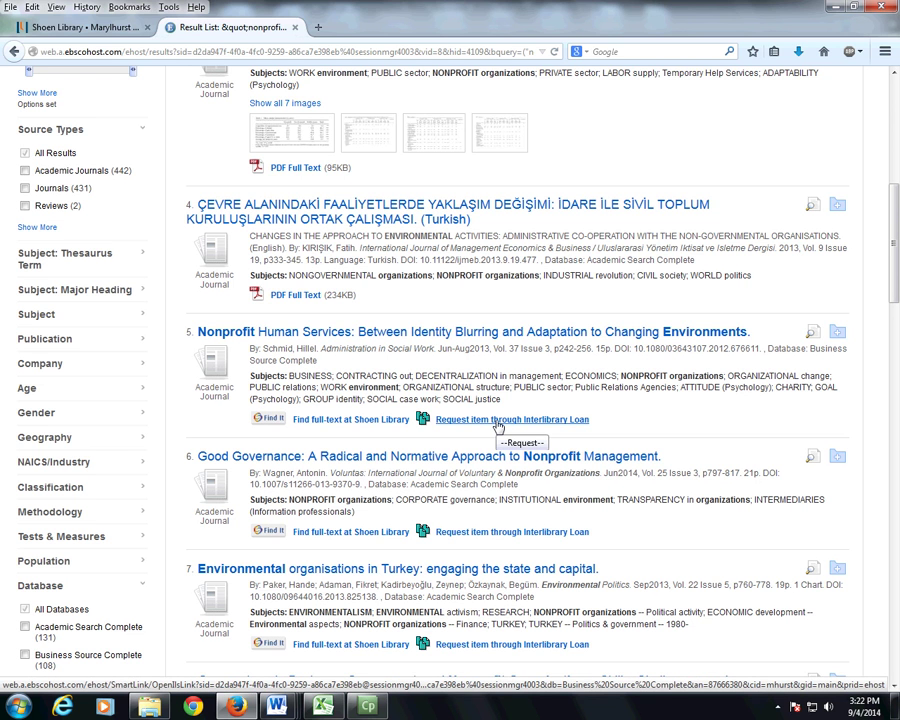
Step: Open the interlibrary loan request form for the "Nonprofit Human Services" article and go through its required ID and e-mail fields
left_click(498, 425)
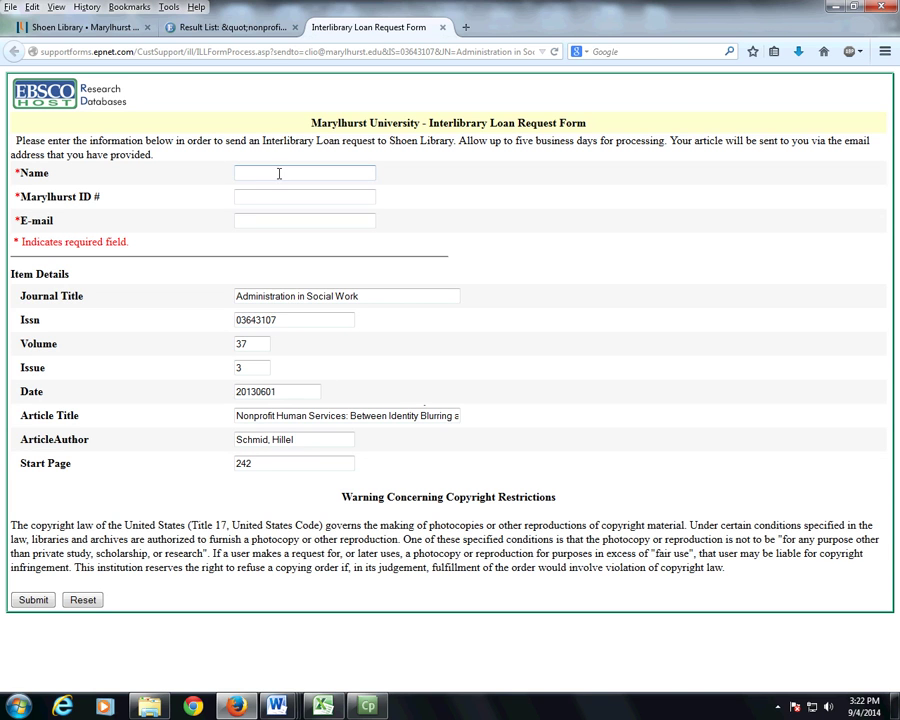
left_click(254, 199)
left_click(263, 219)
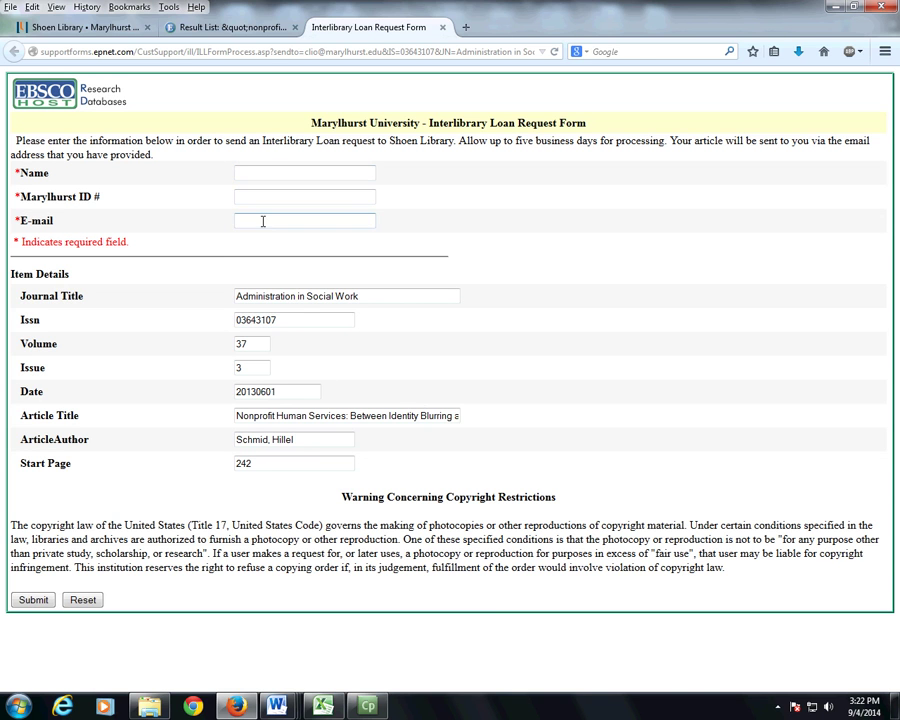